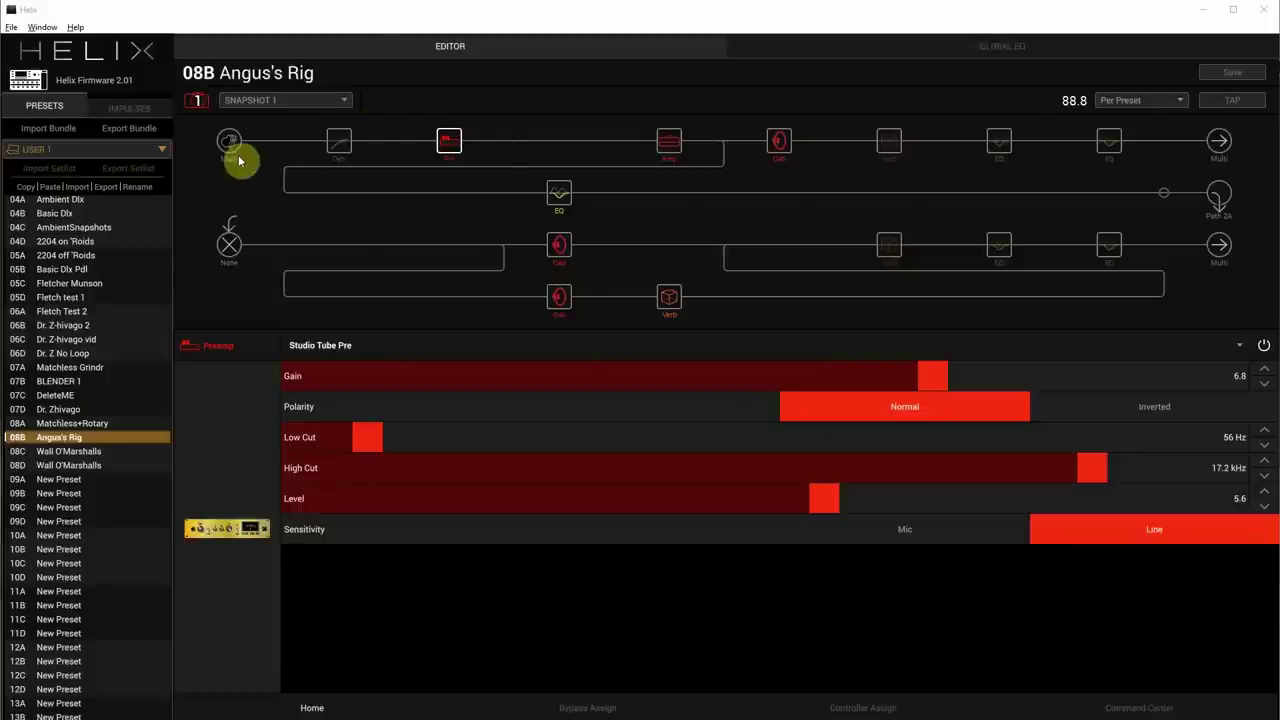
Show preset 08B's Studio Tube Pre preamp: Gain 6.8, Level 5.6, Line sensitivity
click(452, 147)
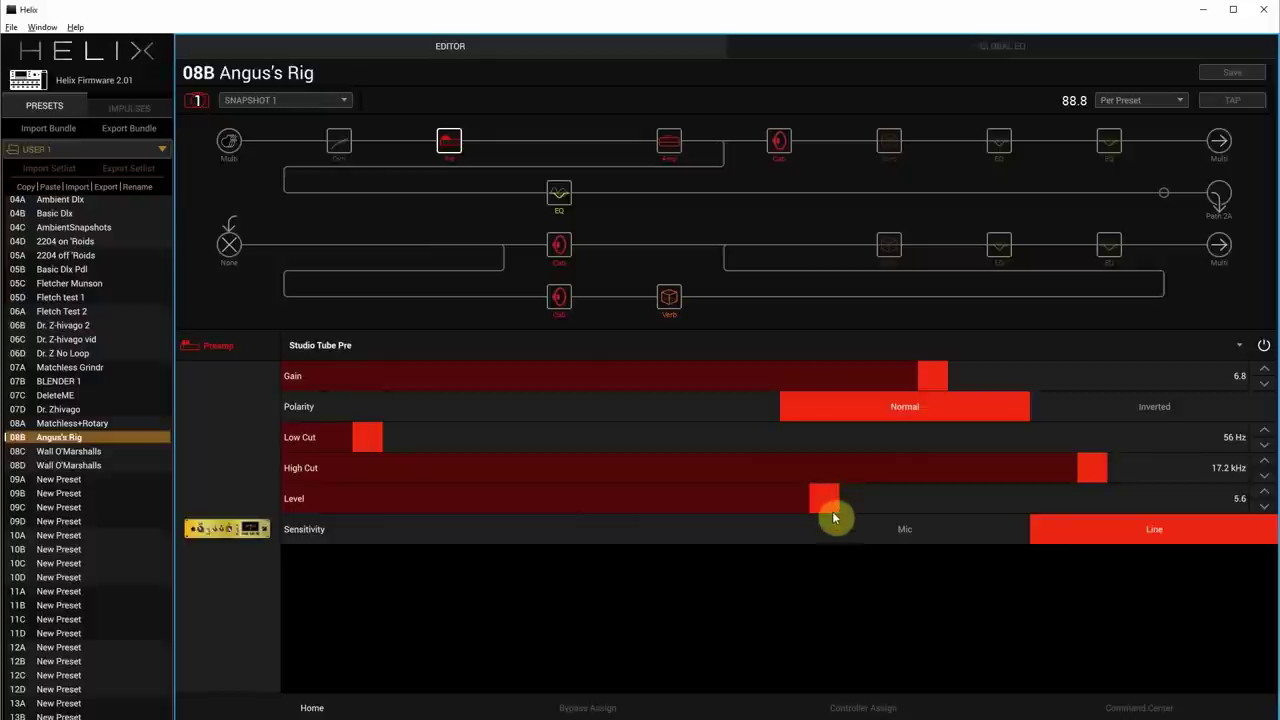
Display the British Plexi Brt amp block at Drive 8.0, Bass 3.0, Master 6.0
click(669, 150)
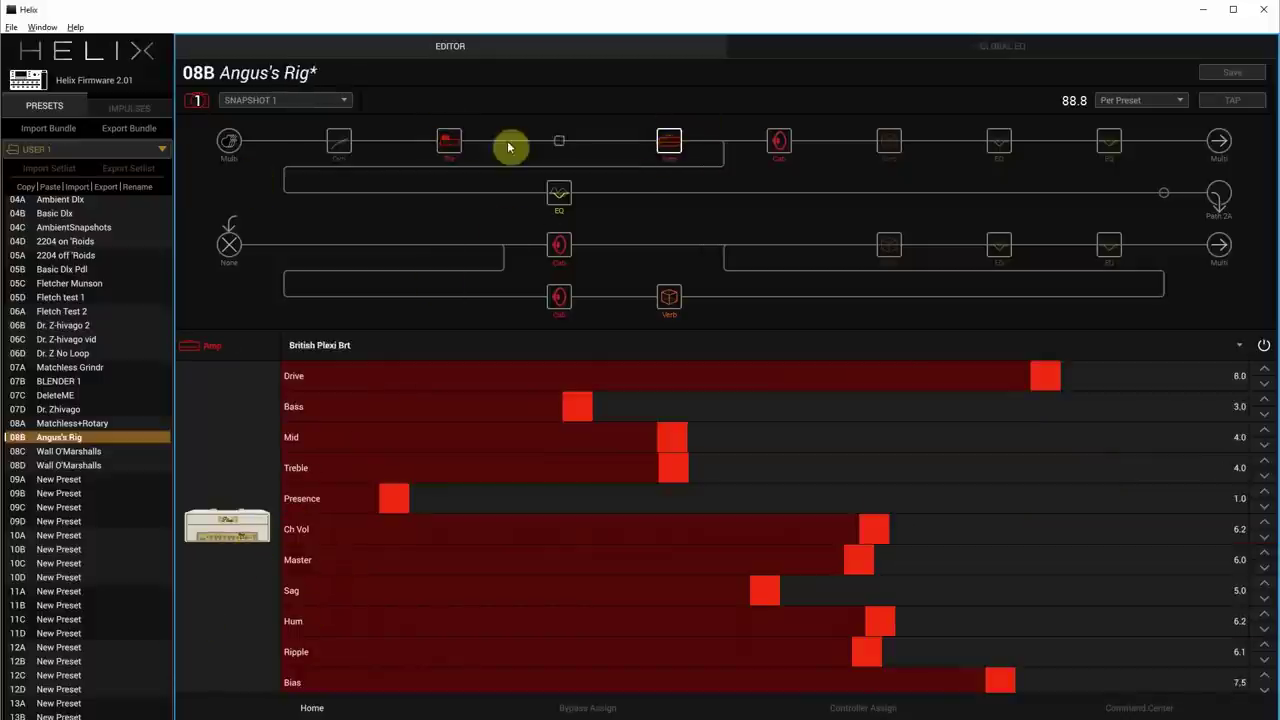
Revisit the preamp and amp, then show the 4x12 Greenback25 cab with 57 Dynamic mic at 1.5"
click(449, 146)
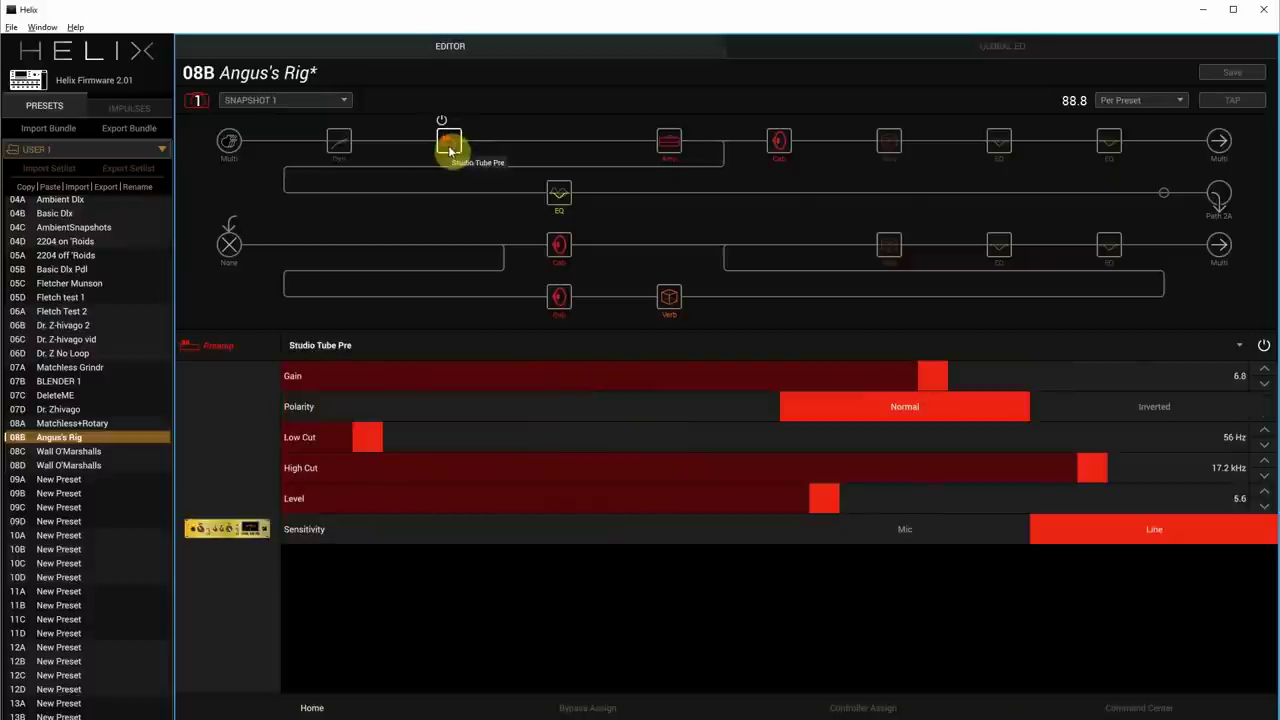
drag(448, 145, 674, 144)
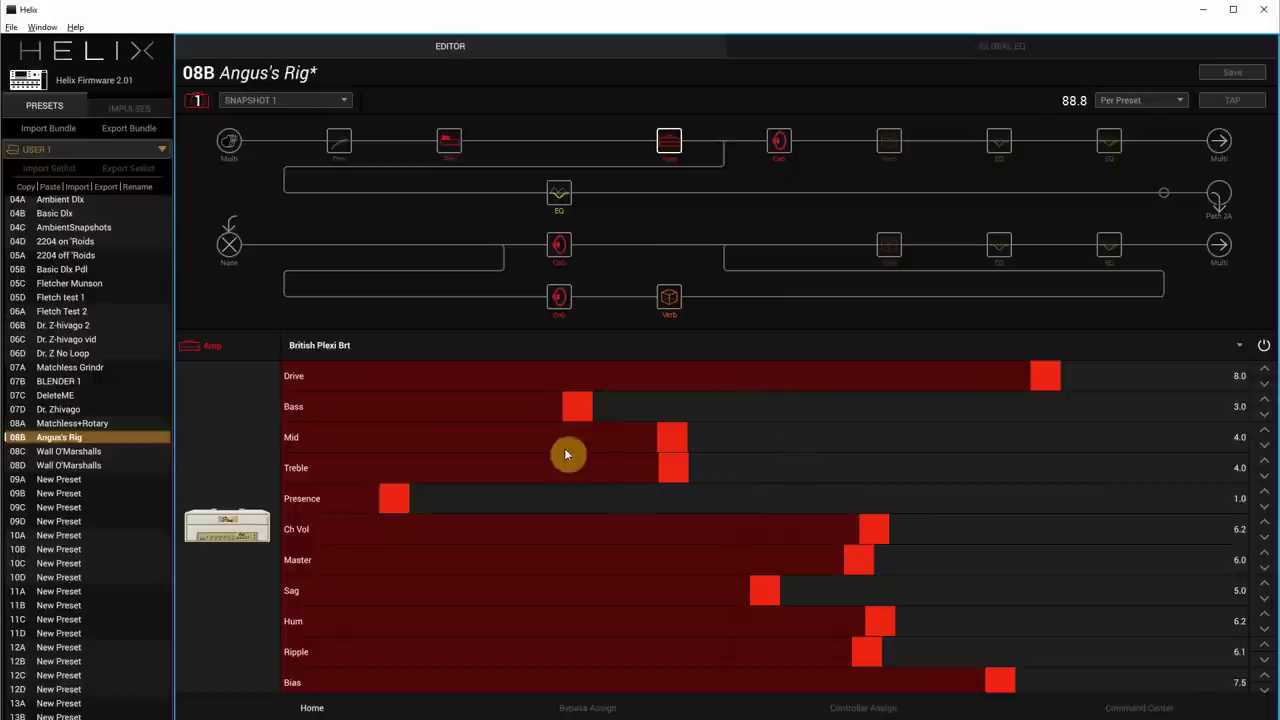
drag(583, 401, 578, 420)
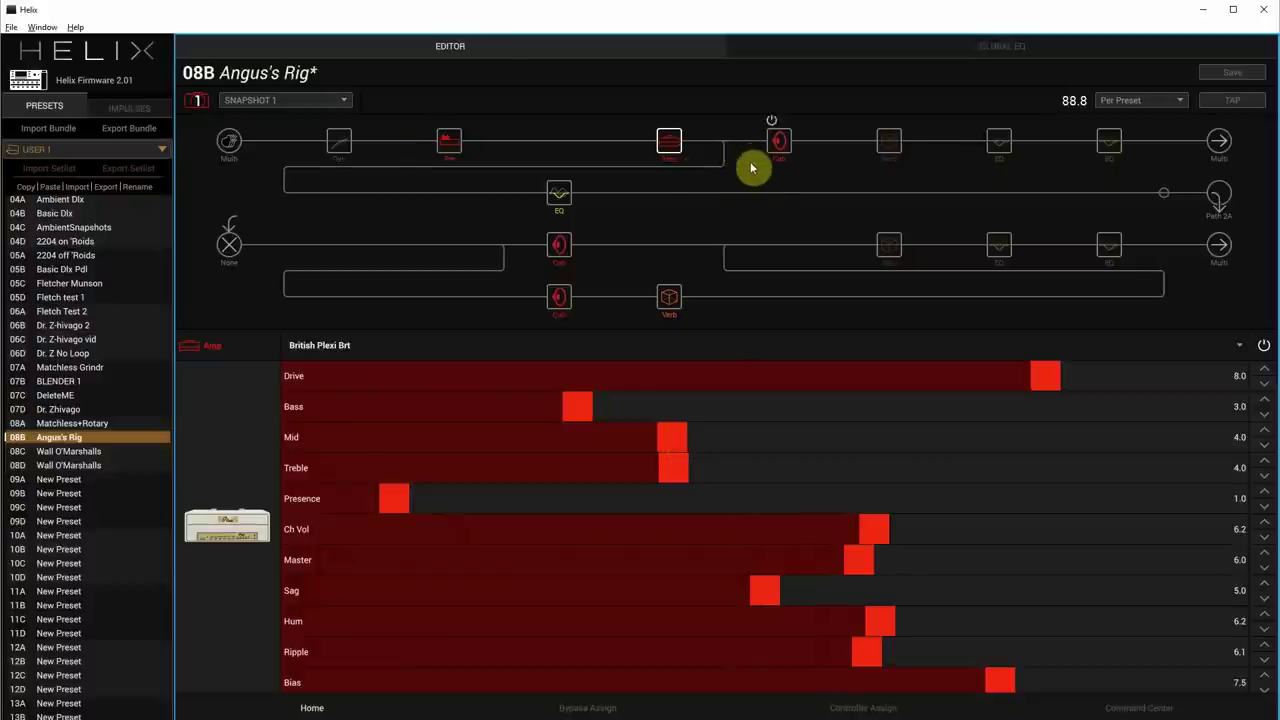
click(778, 144)
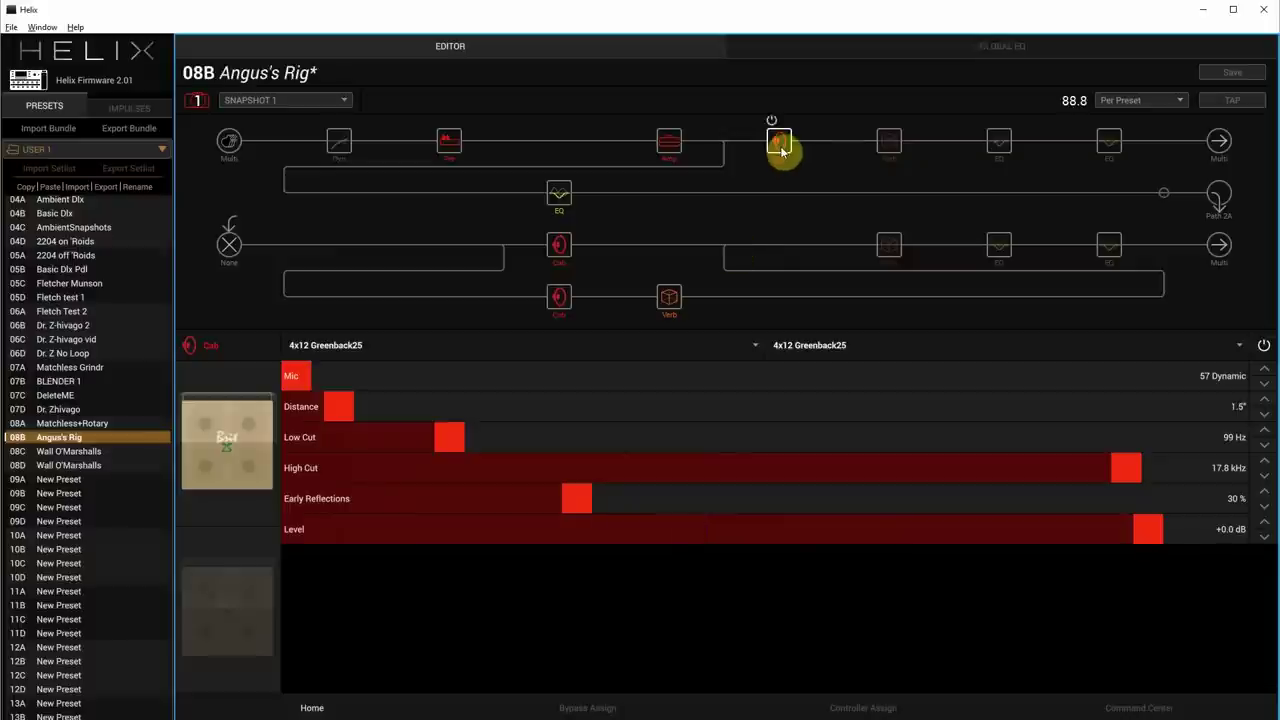
click(566, 200)
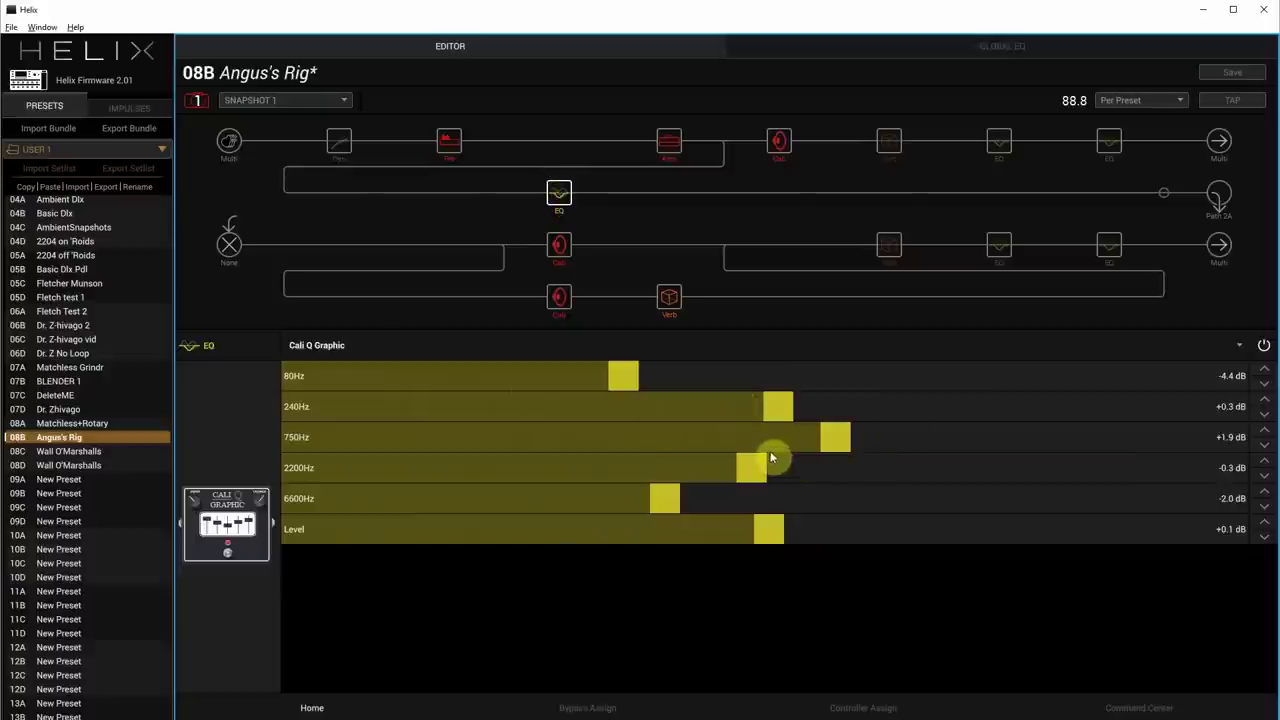
Inspect the lower 4x12 1960 T75 cab and the split's routing settings
click(556, 251)
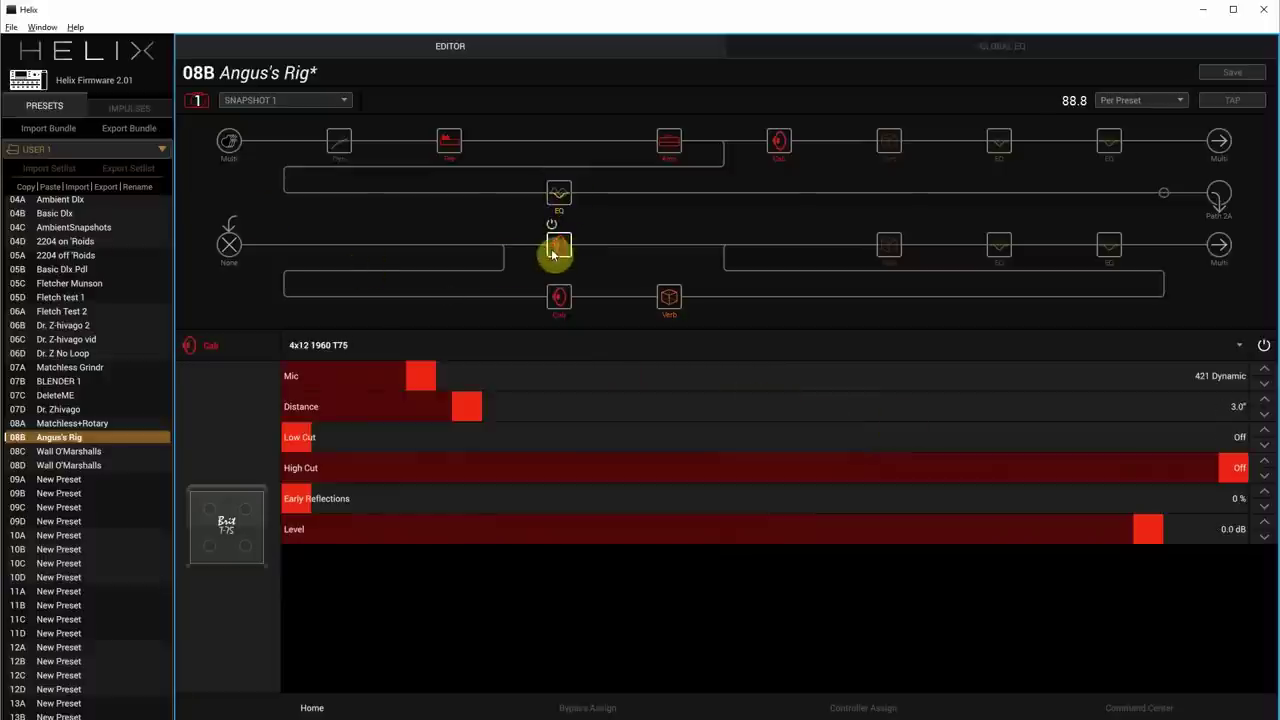
click(505, 248)
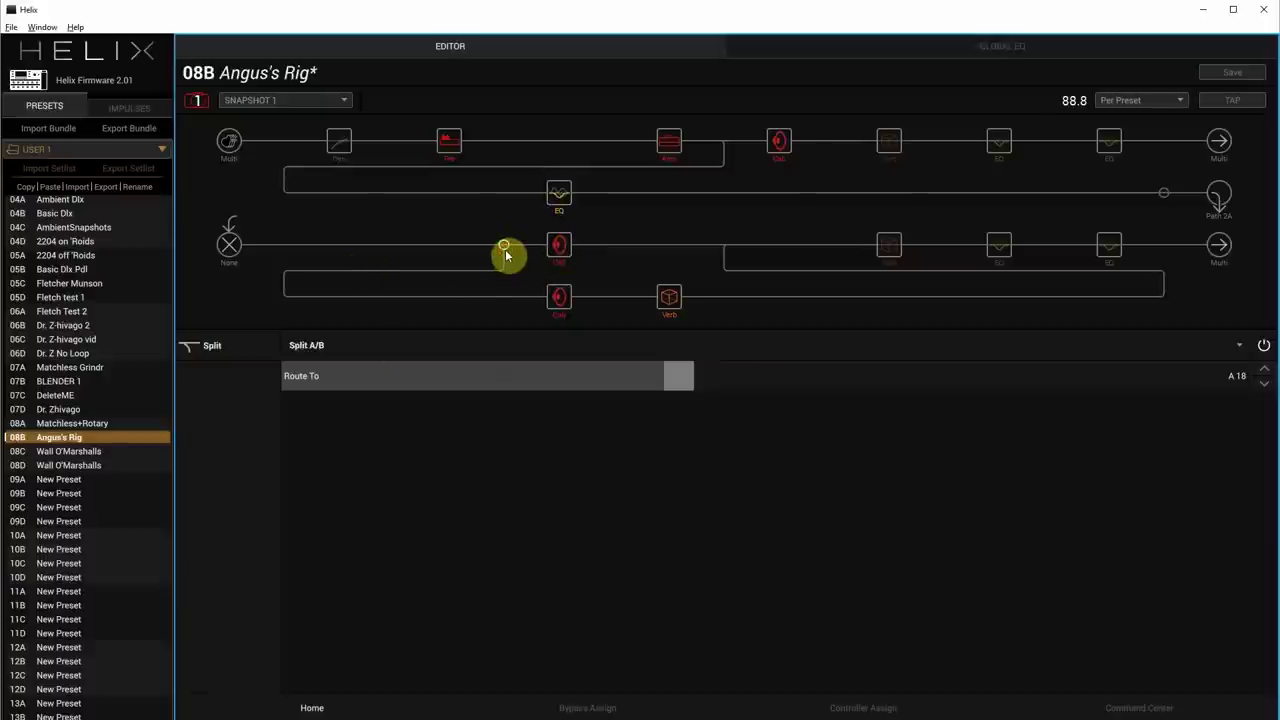
click(565, 254)
Compare the Greenback20 and 1960 T75 cabs, then show the Room reverb (Decay 0.9, Mix 46%)
click(558, 303)
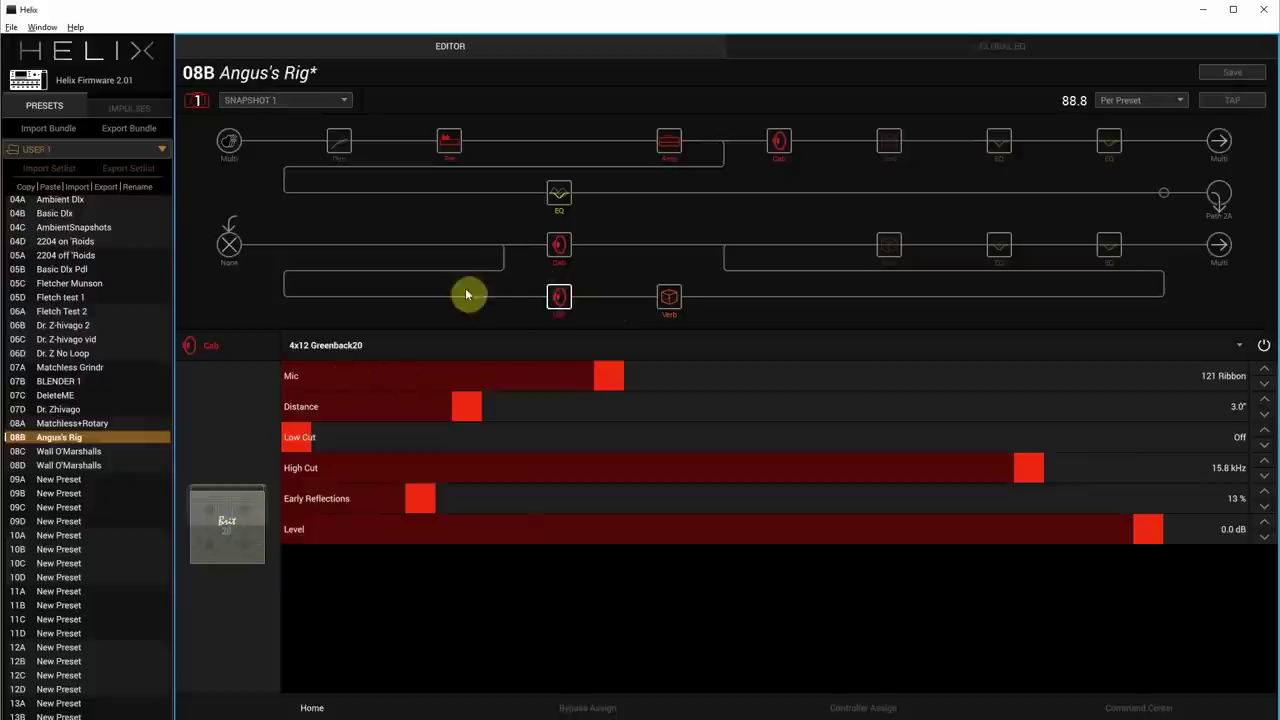
click(560, 250)
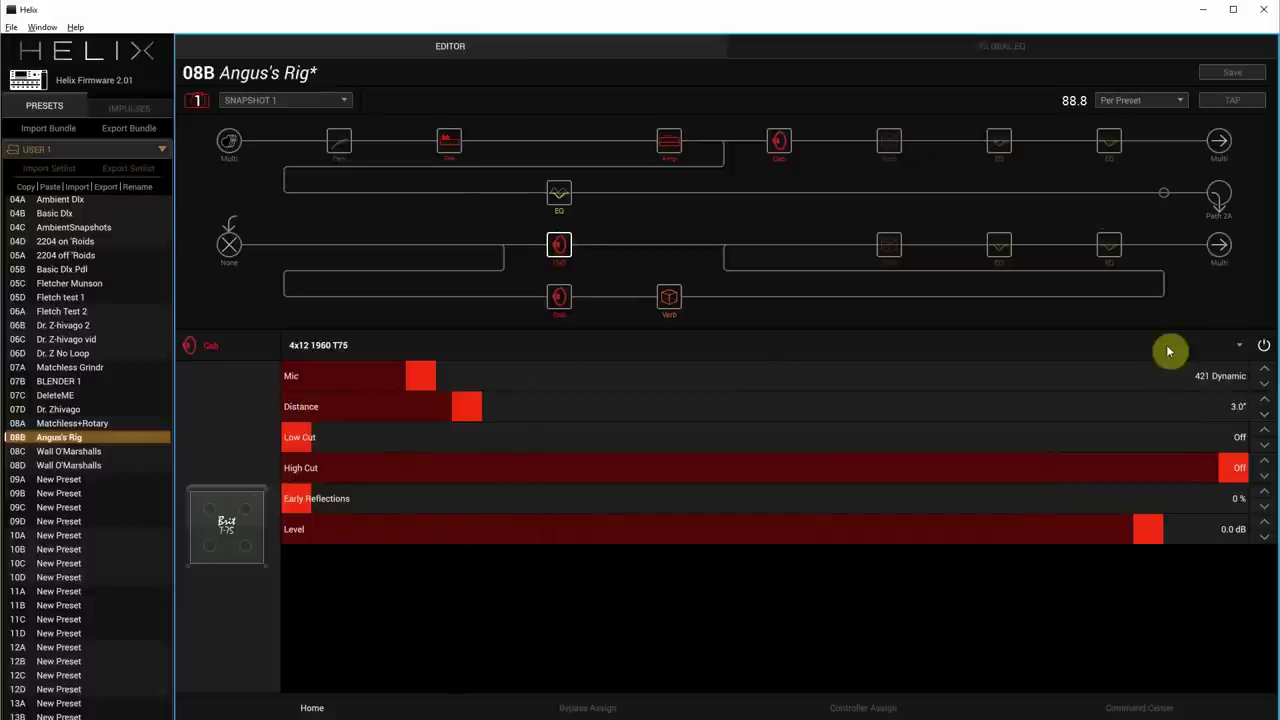
click(556, 300)
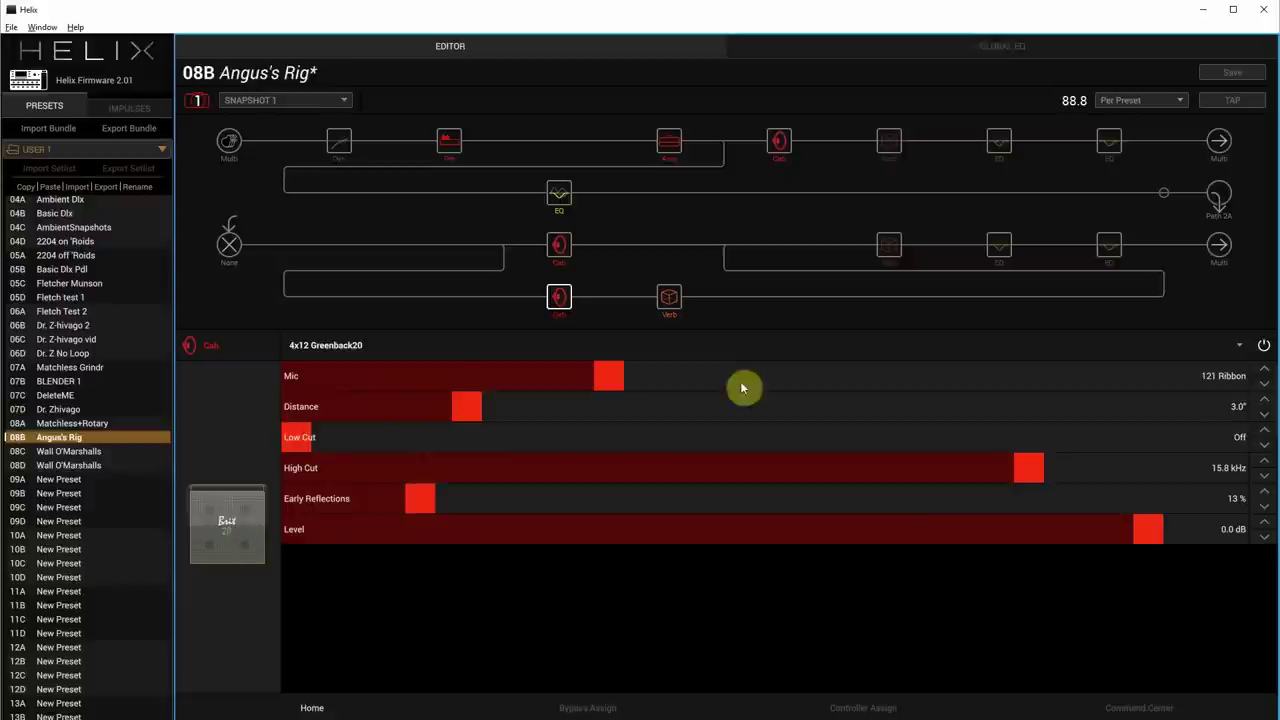
click(671, 296)
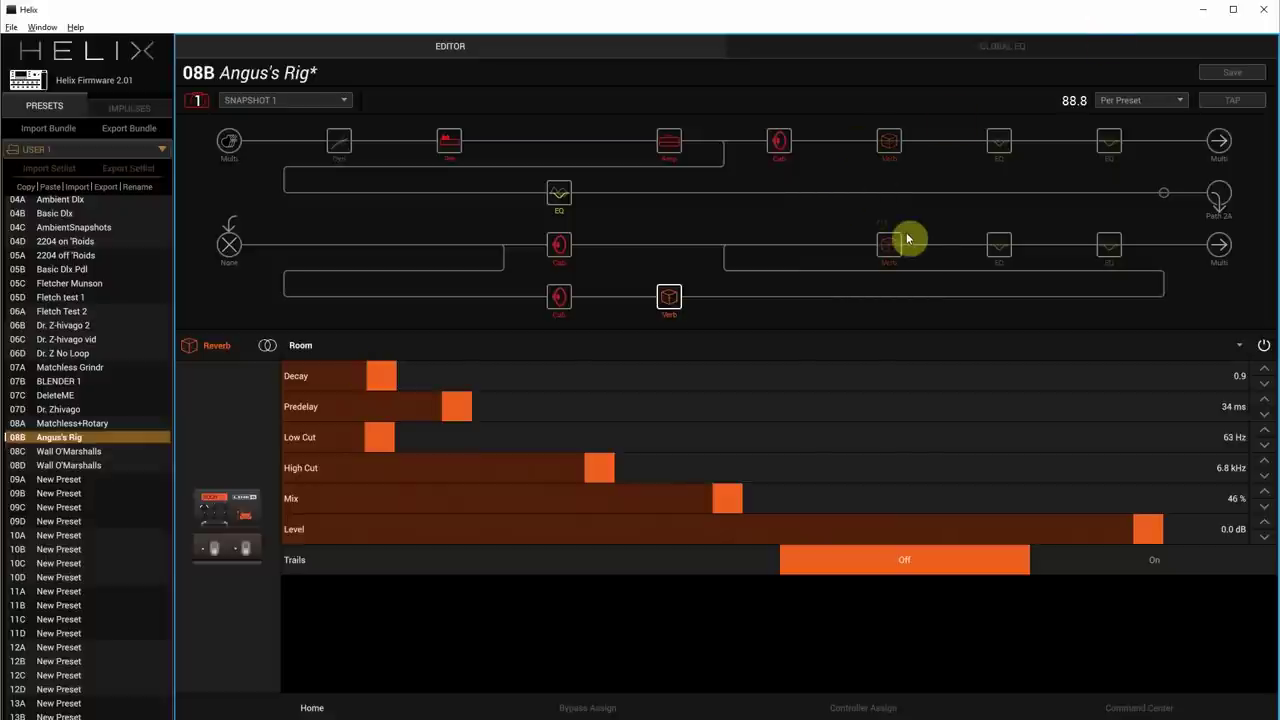
Turn on the Verb and final EQ blocks on both the top and lower paths
mouse_move(908, 238)
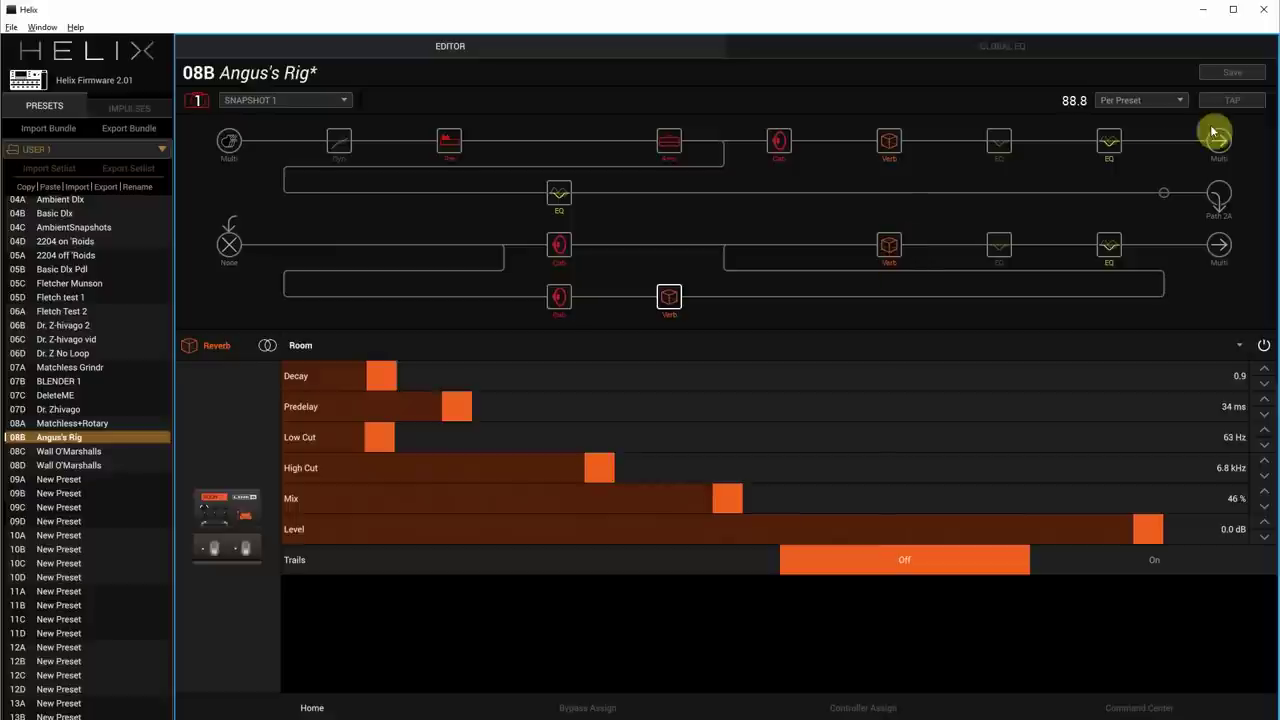
View the lower 10-Band Graphic EQ, then load 08C Wall O'Marshalls with its Plate reverb
click(1110, 248)
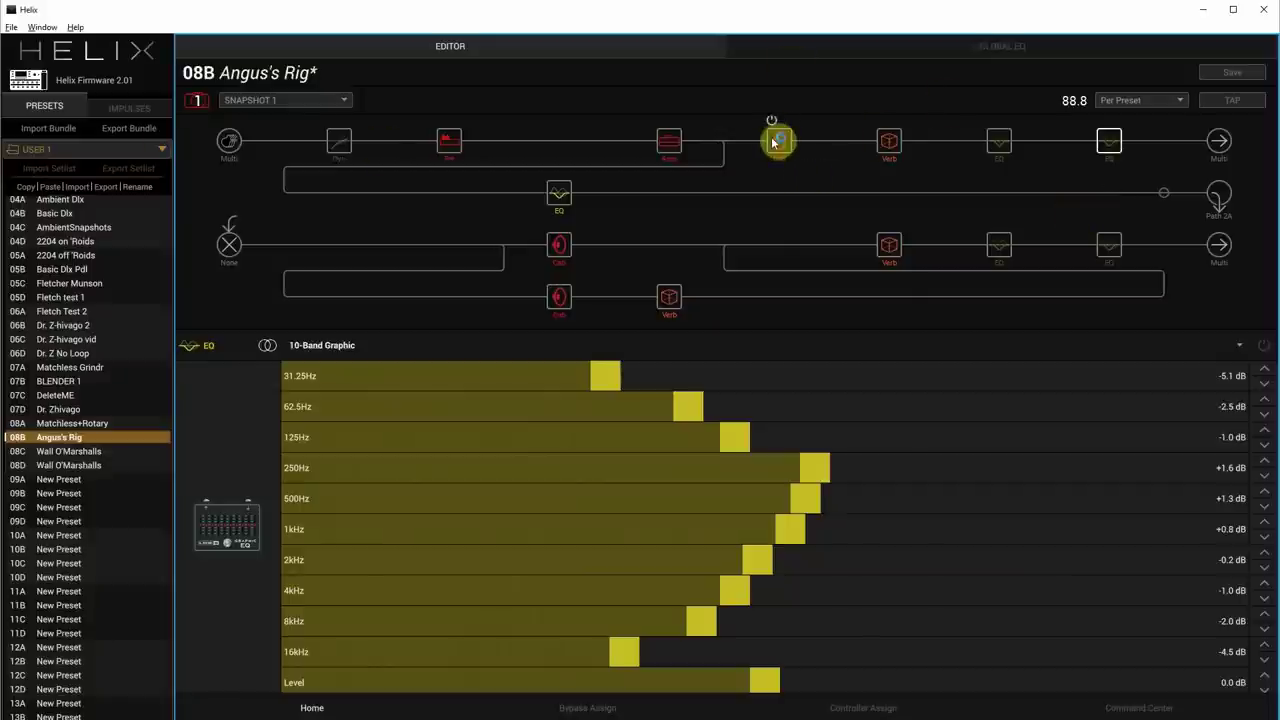
drag(775, 143, 557, 310)
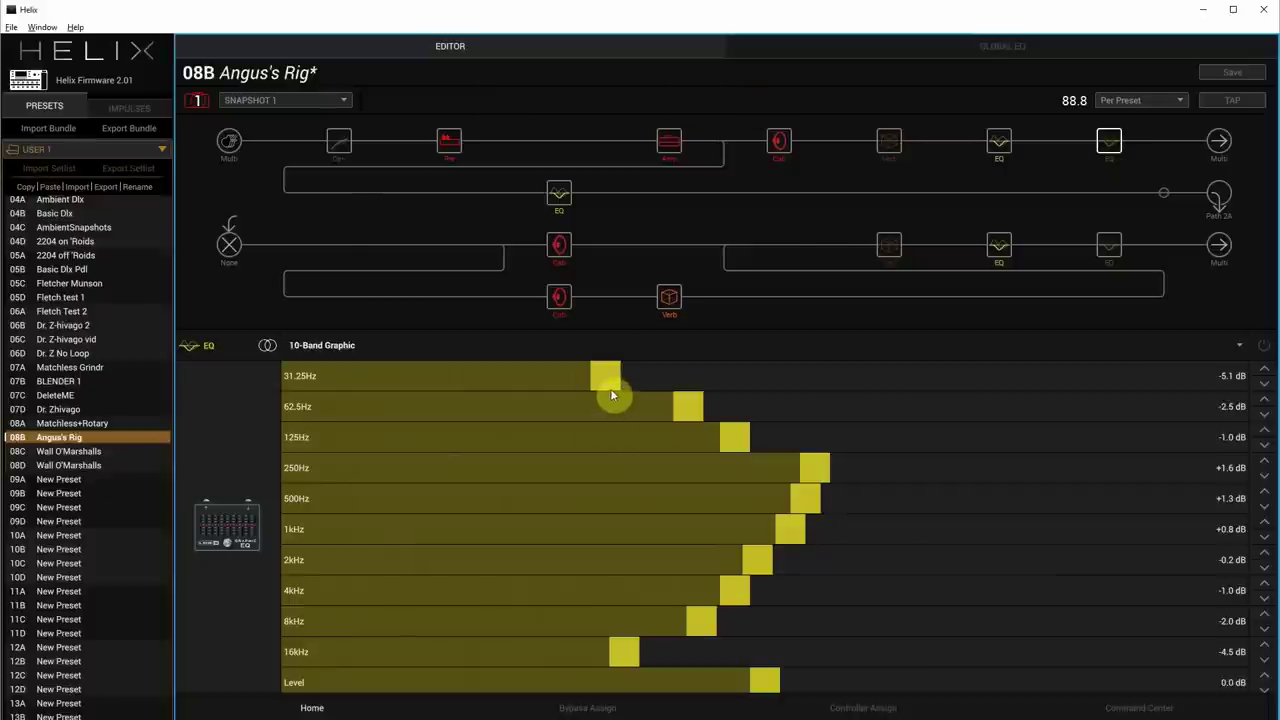
click(66, 453)
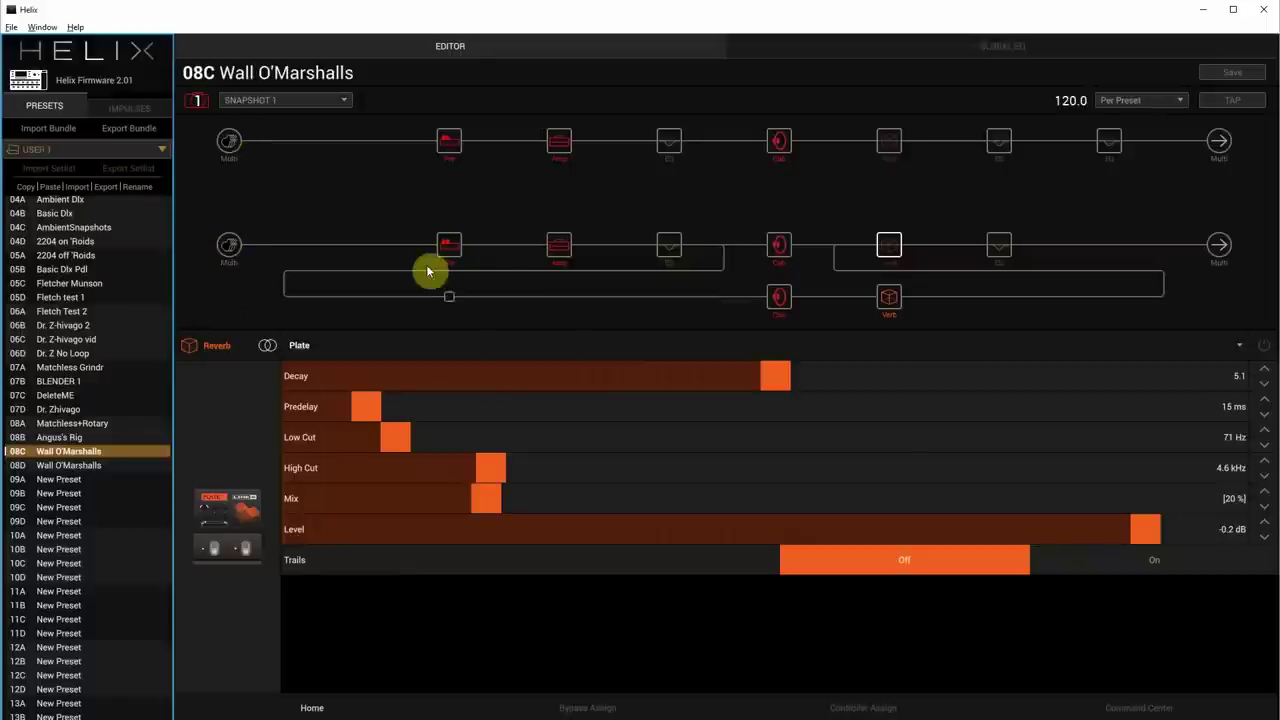
drag(449, 134, 449, 249)
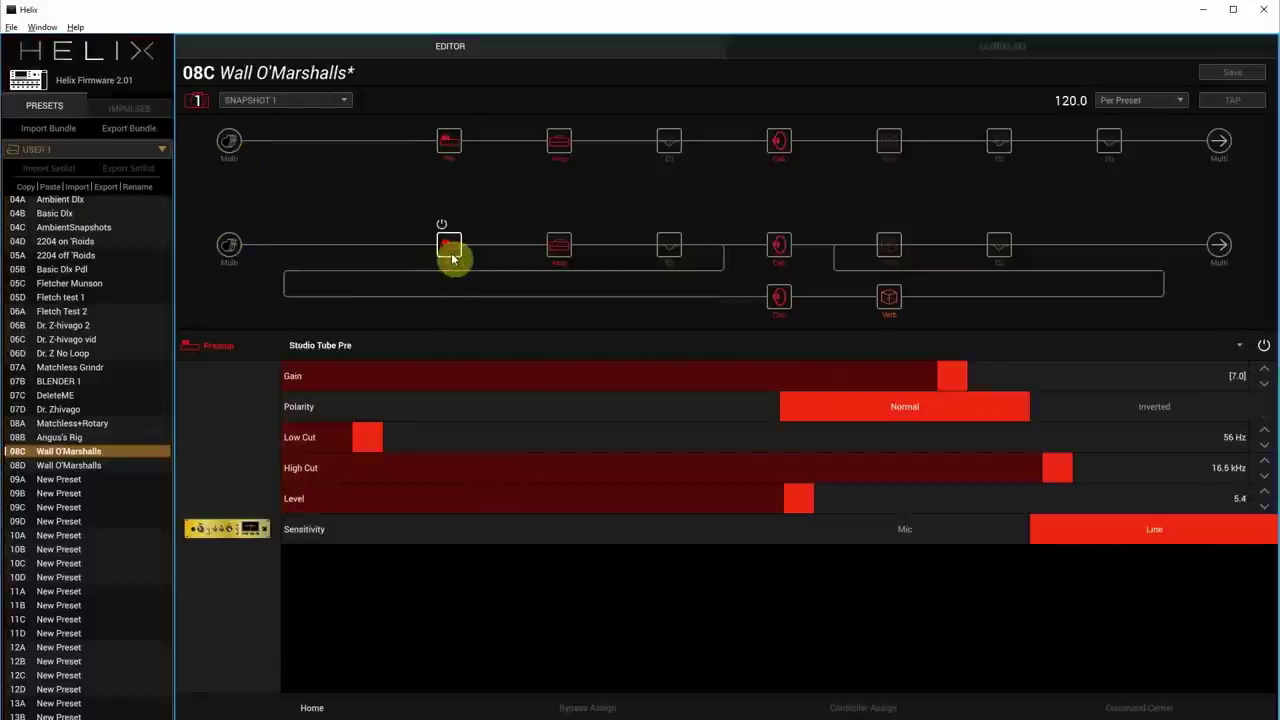
mouse_move(559, 141)
mouse_down()
mouse_move(560, 257)
mouse_move(566, 143)
mouse_move(537, 251)
mouse_move(563, 252)
mouse_move(563, 143)
mouse_up()
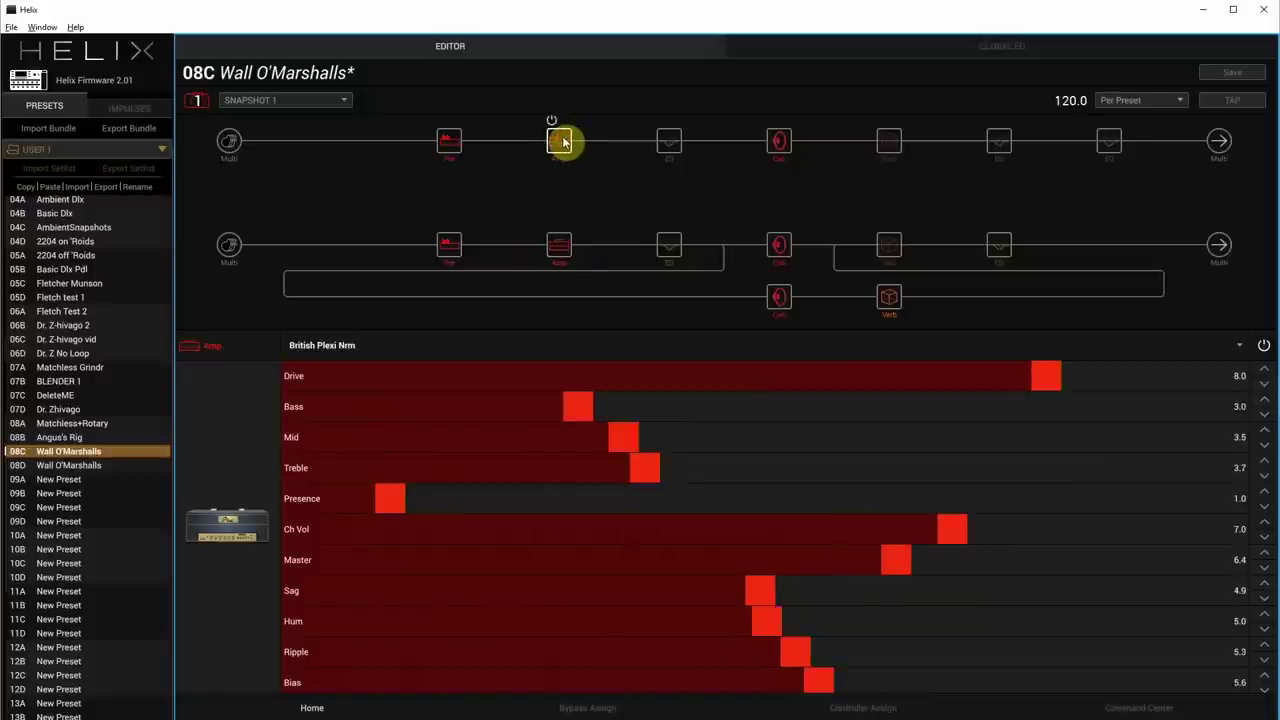
click(559, 250)
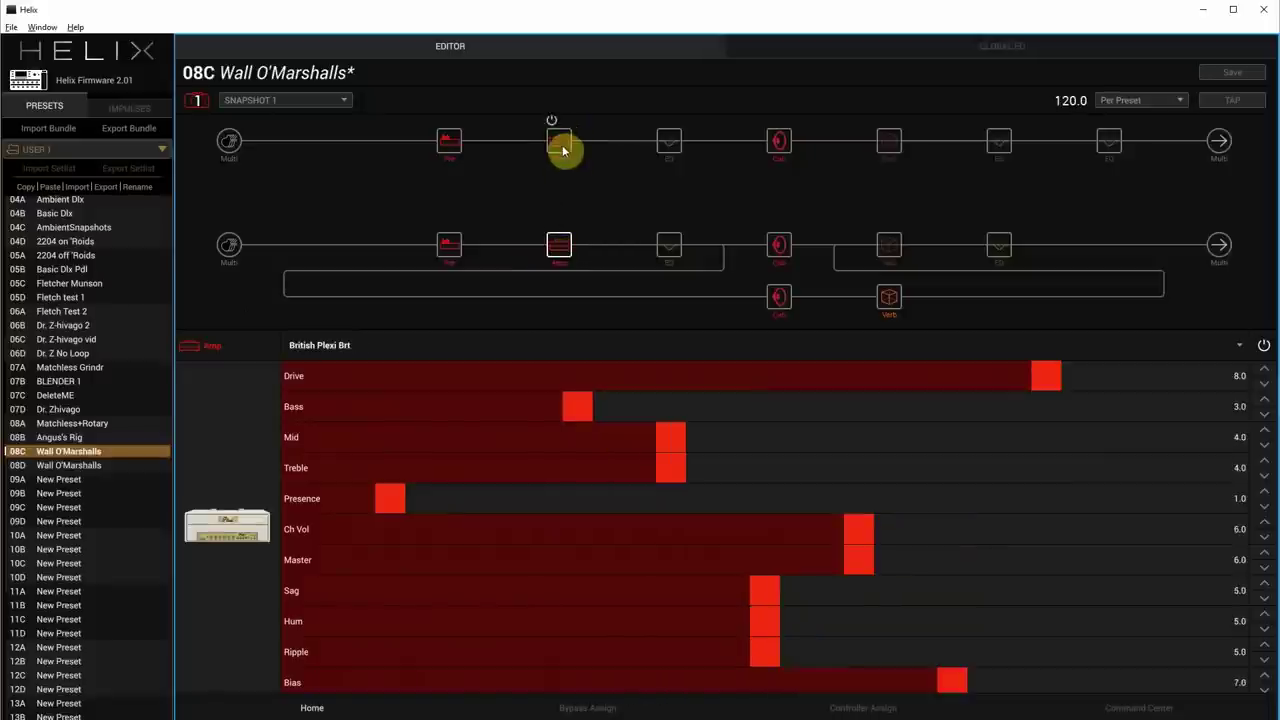
click(563, 148)
click(557, 252)
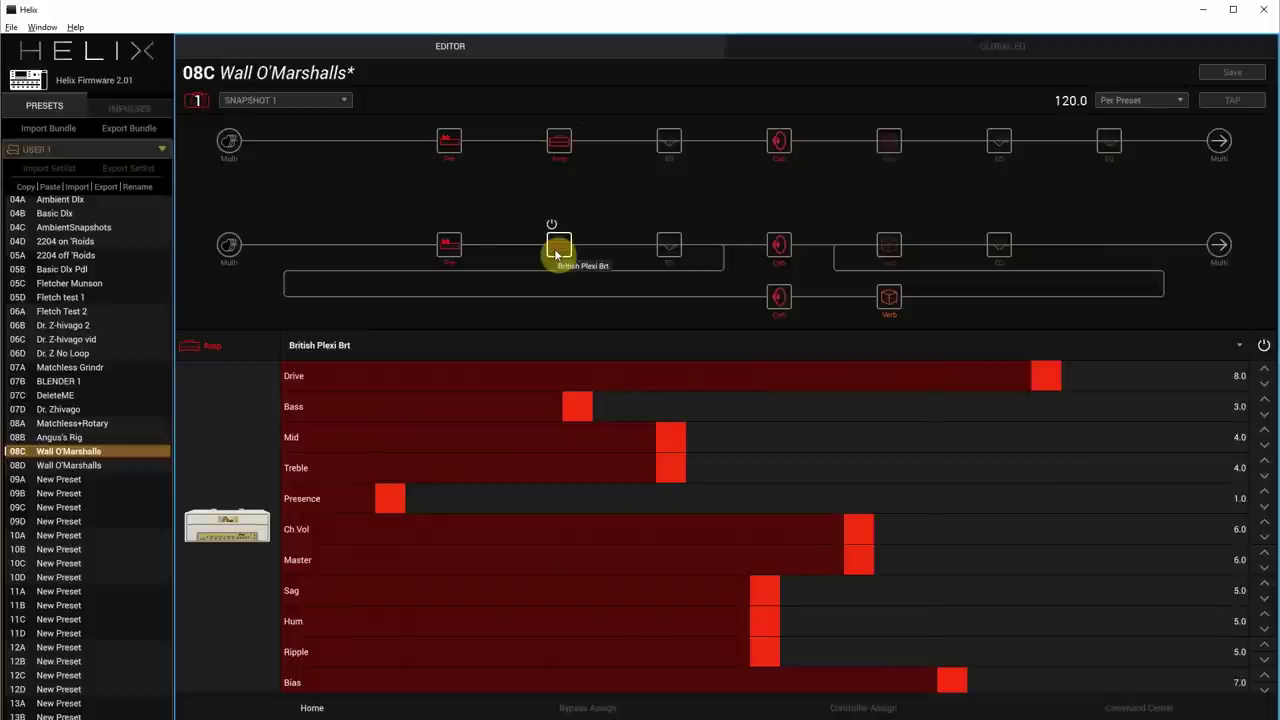
click(451, 147)
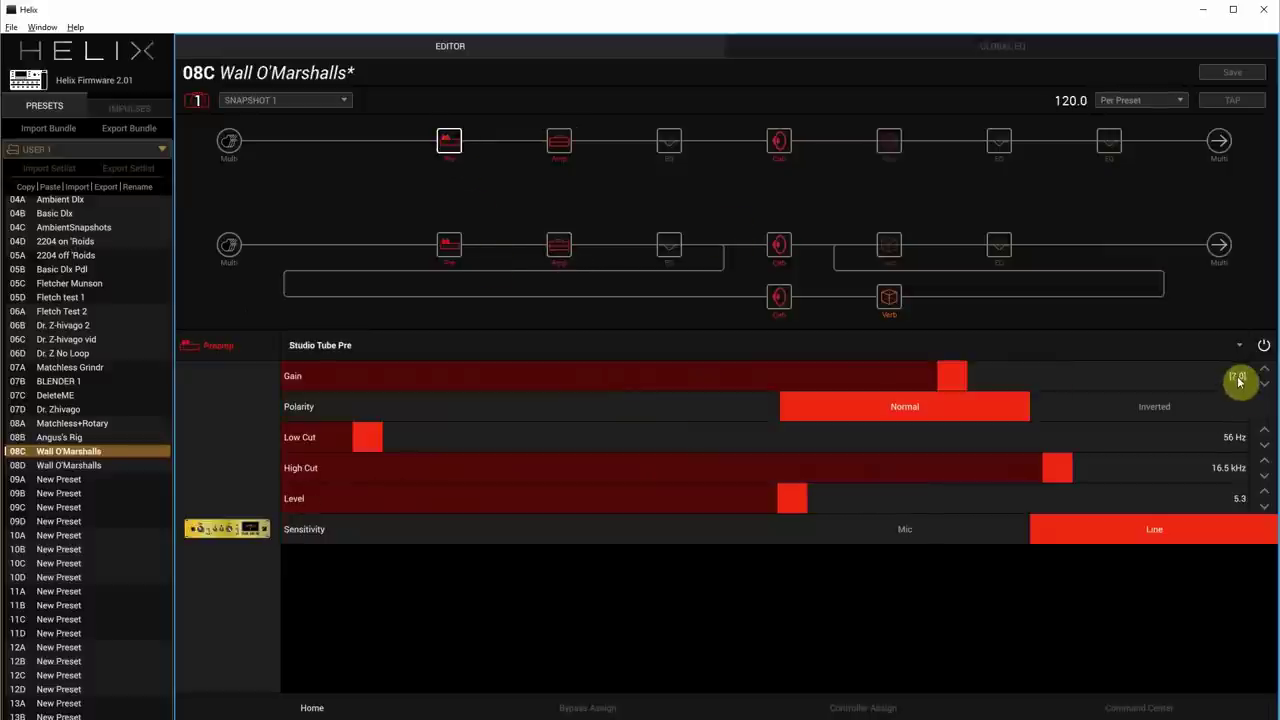
scroll(1238, 380, up, 5)
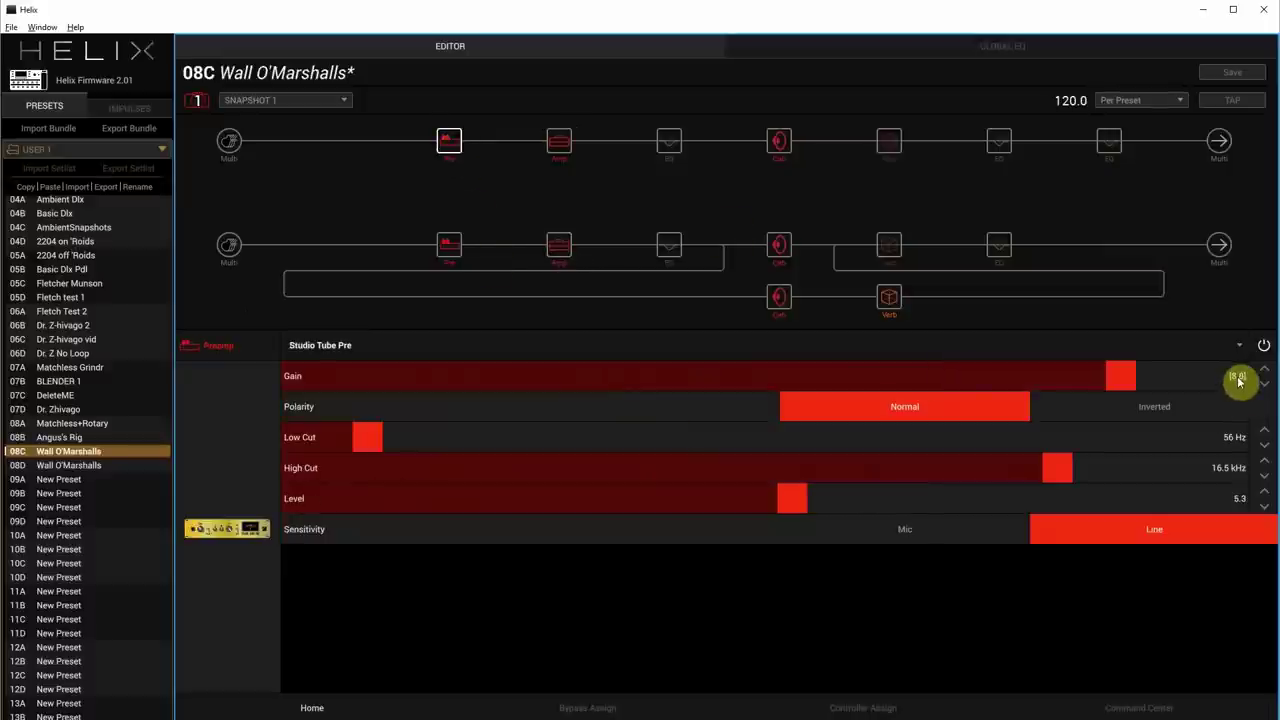
scroll(1238, 380, down, 5)
scroll(1238, 380, up, 5)
scroll(1238, 380, down, 5)
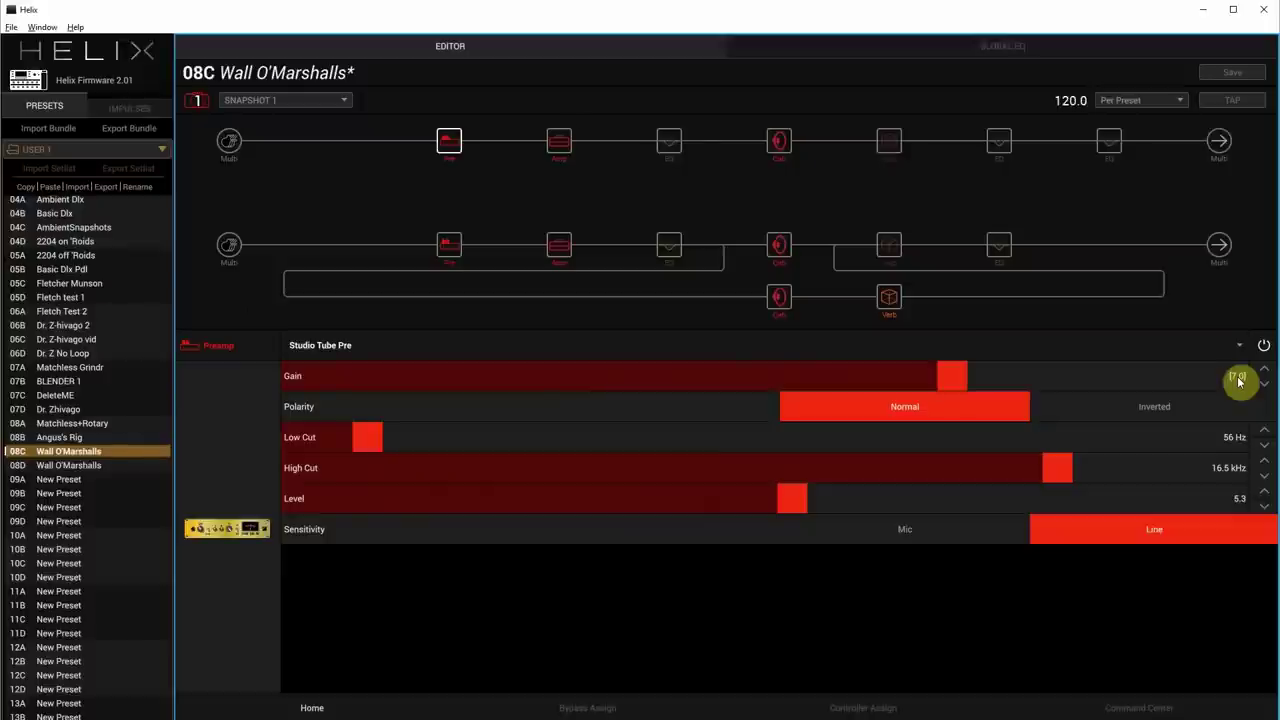
scroll(1238, 380, up, 5)
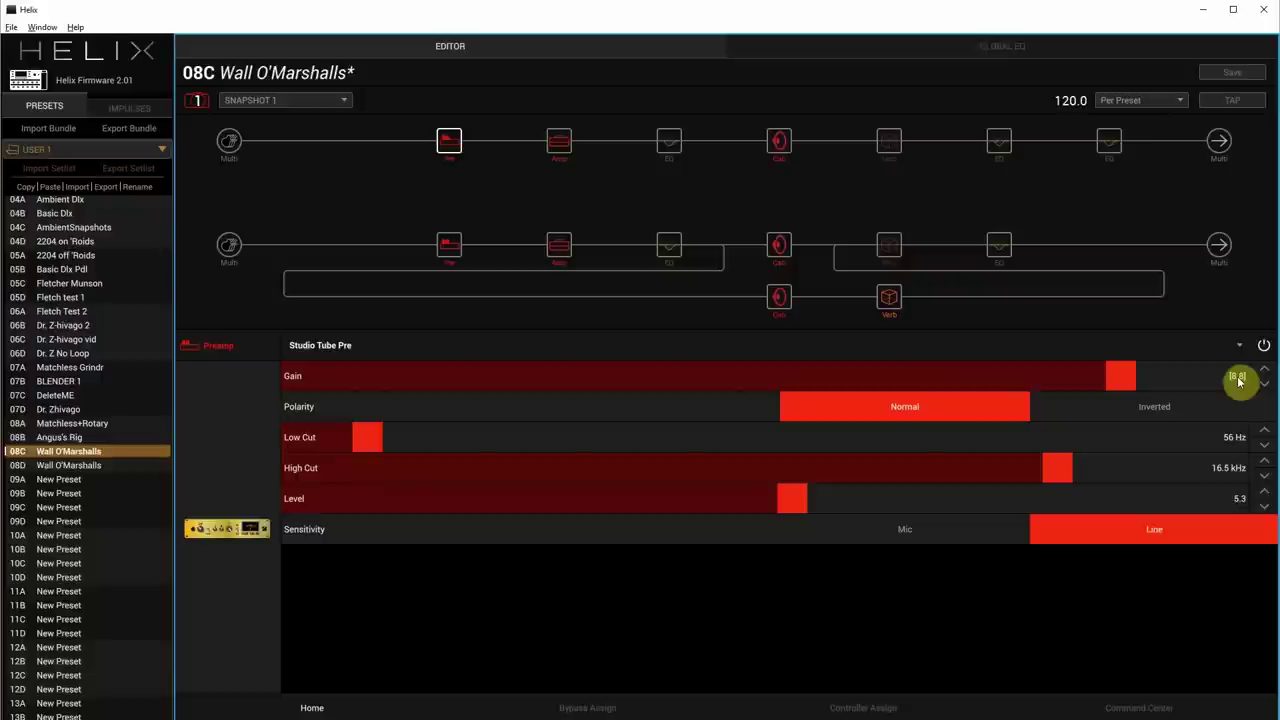
scroll(1238, 380, down, 5)
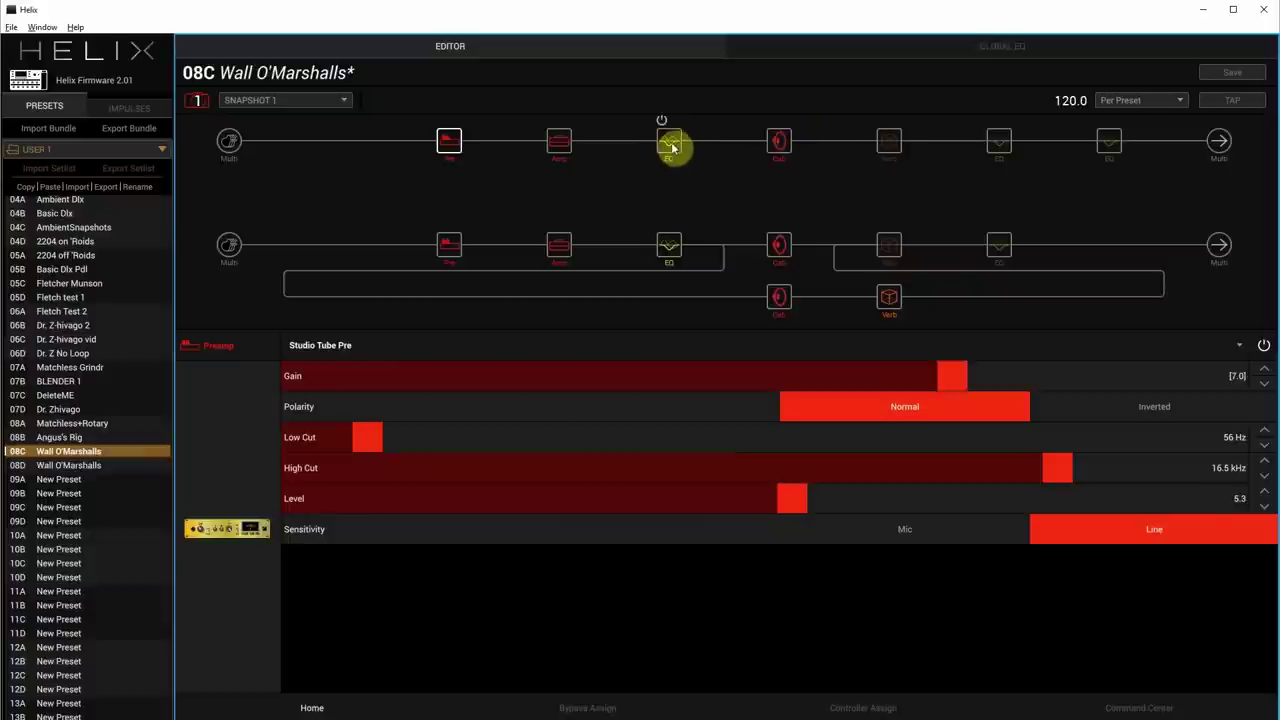
click(672, 148)
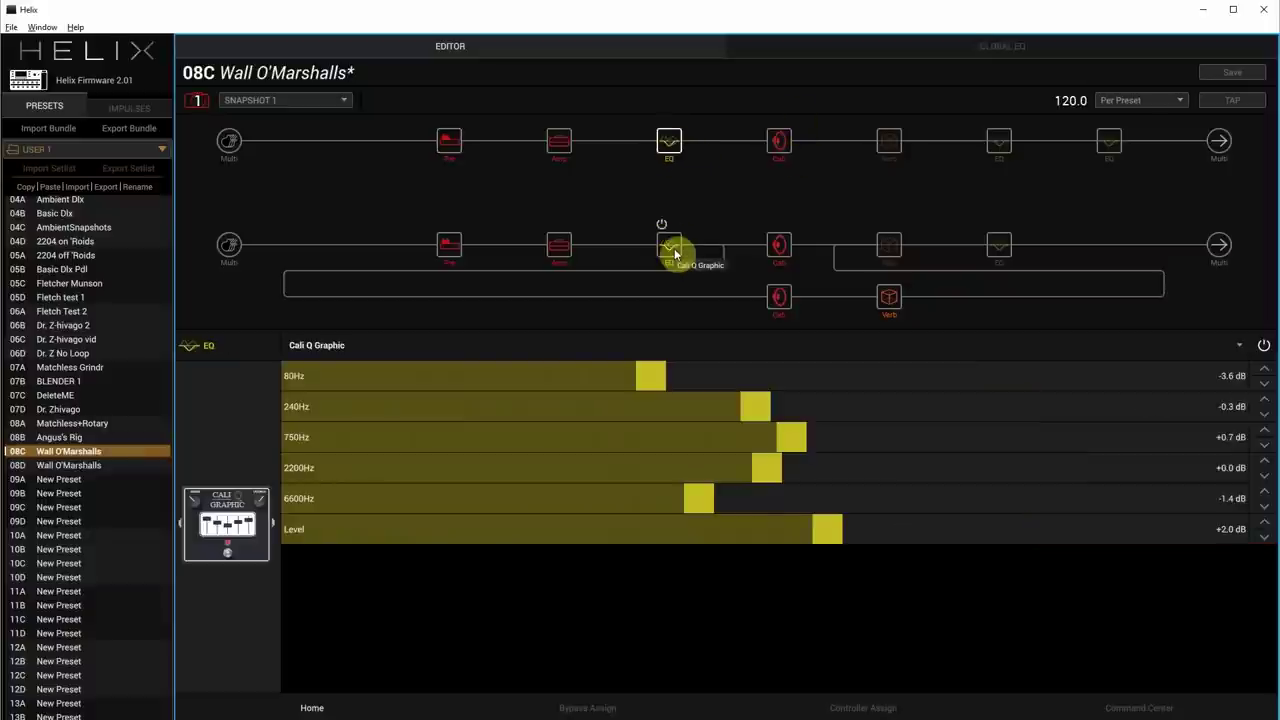
Show the lower Cali Q Graphic EQ (80Hz -3.7 dB, 6600Hz -2.5 dB), then the top Plate reverb
click(672, 247)
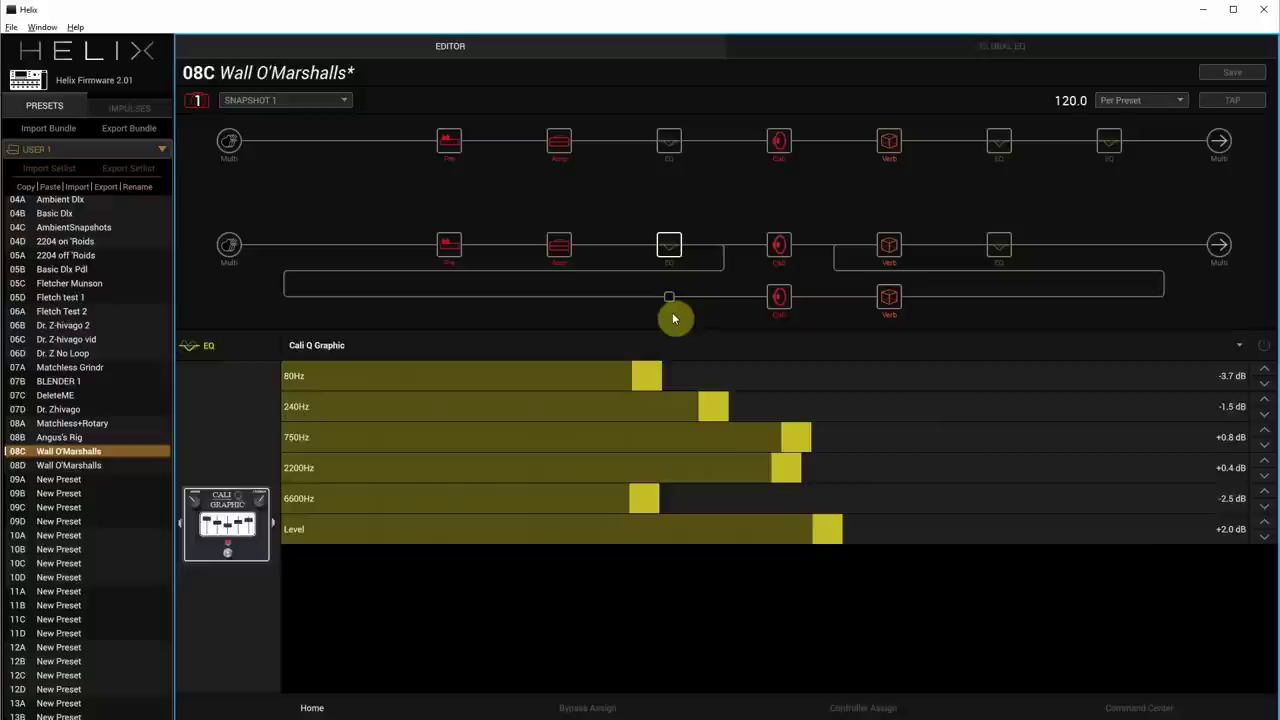
click(882, 138)
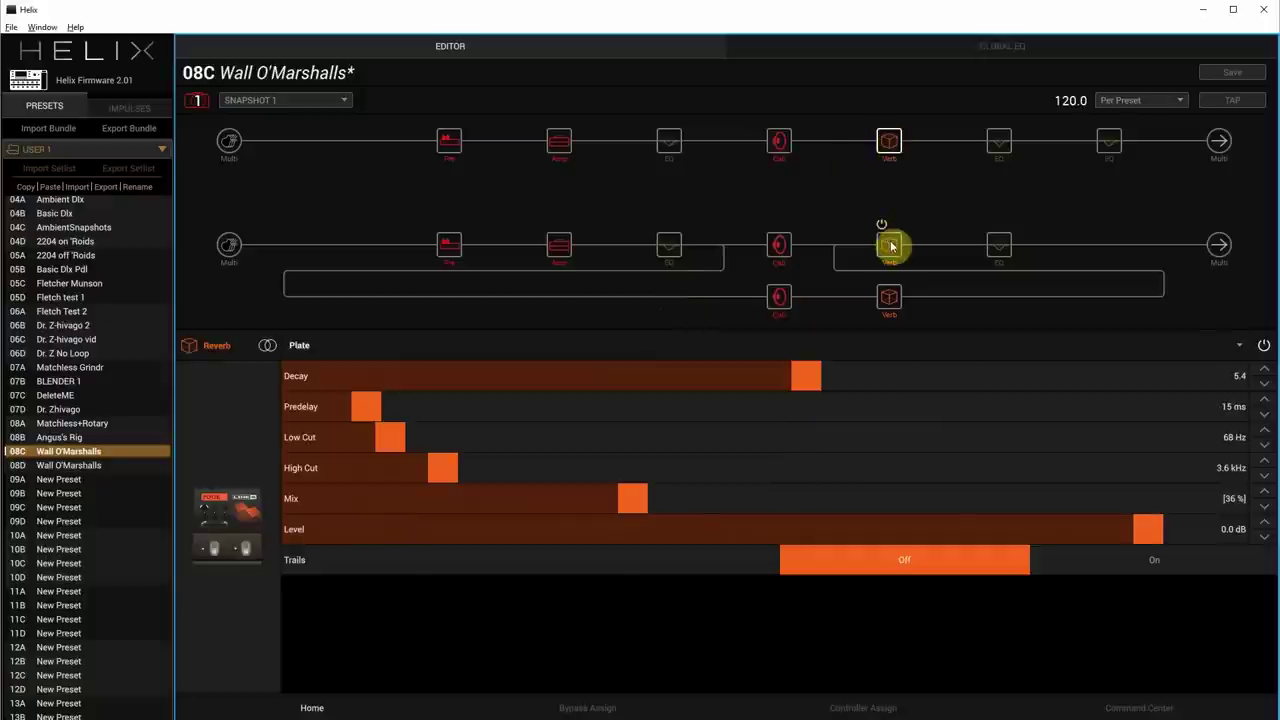
Compare both Plate reverbs, lower the lower reverb's Mix from 36% to 20%, and load preset 08D
click(890, 245)
click(891, 143)
click(889, 245)
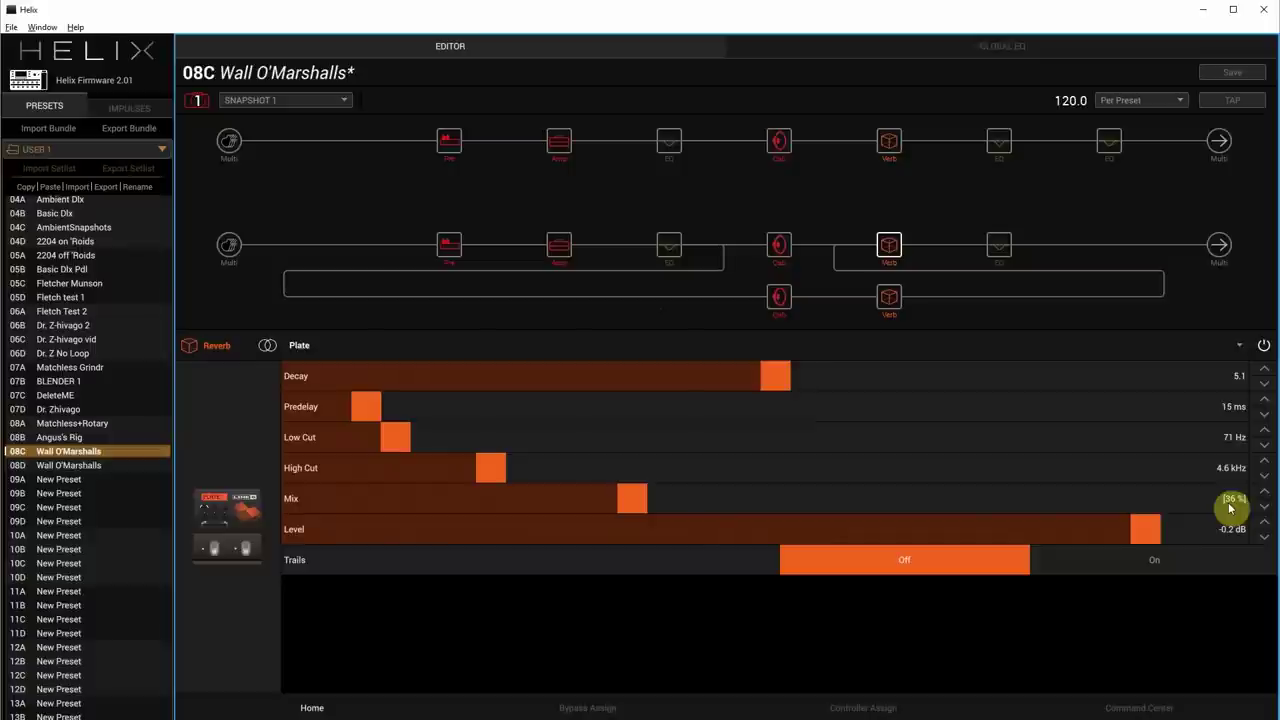
scroll(1230, 508, down, 16)
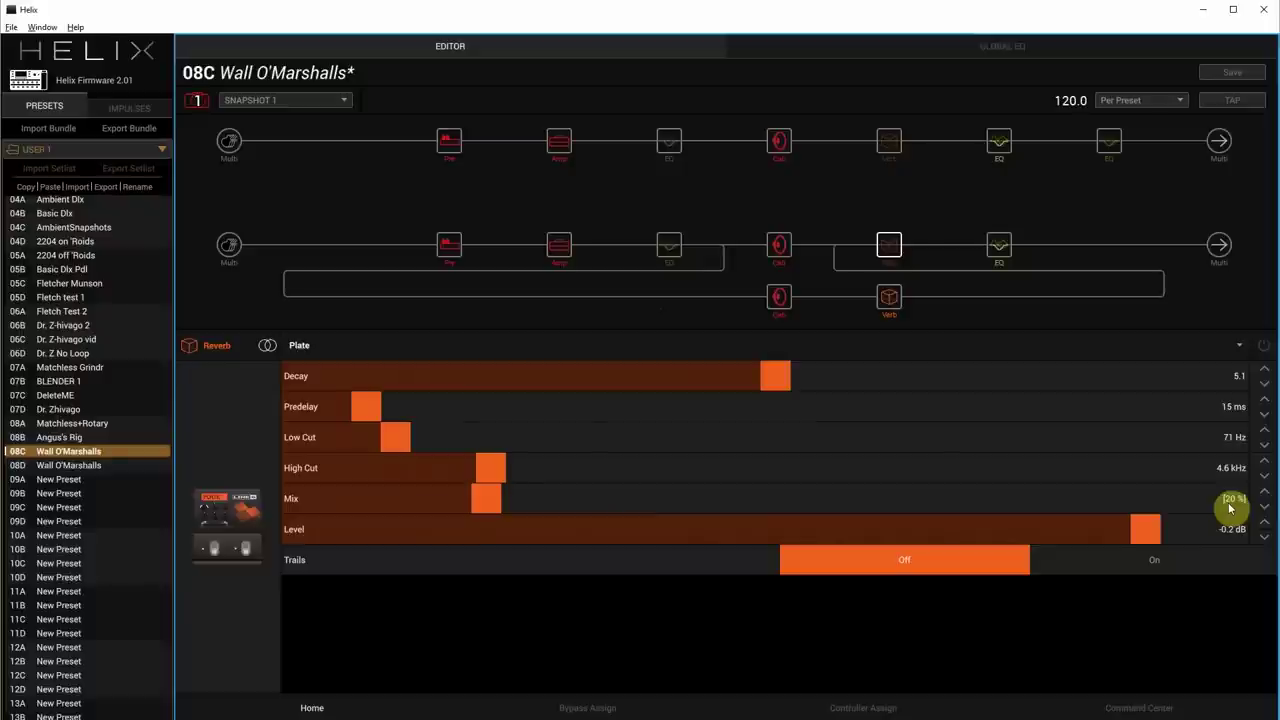
mouse_move(1000, 243)
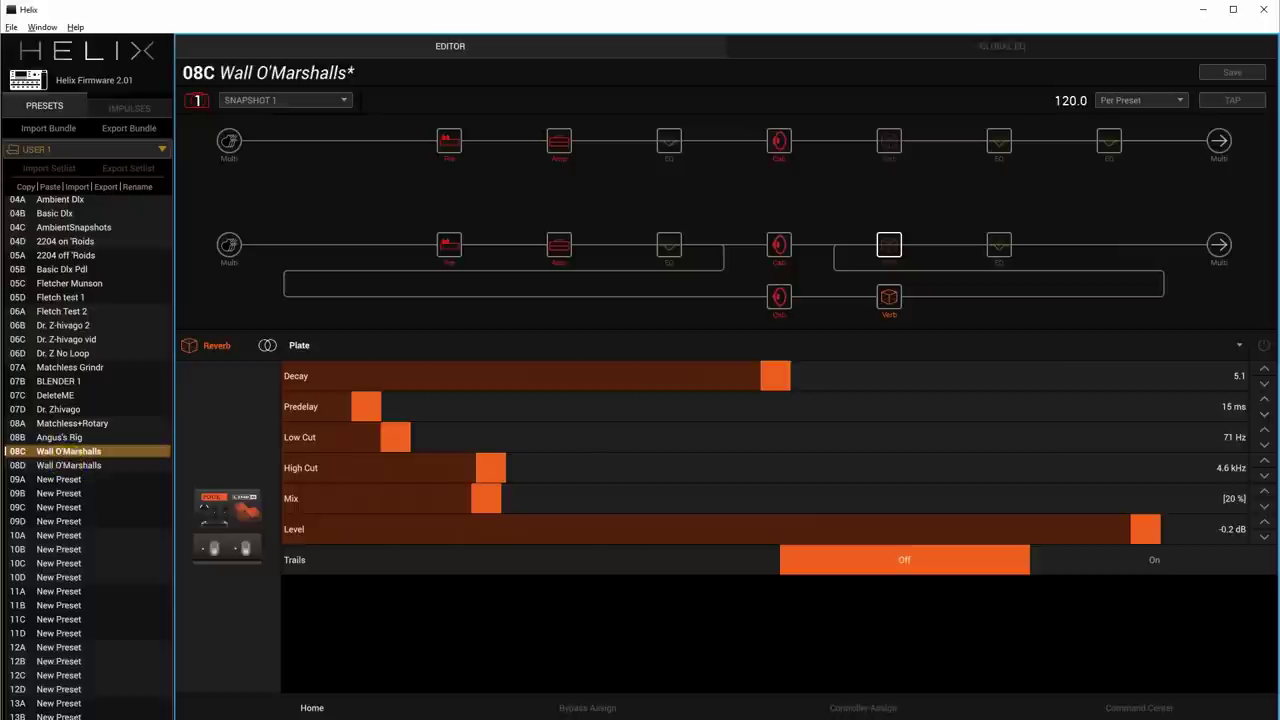
click(40, 466)
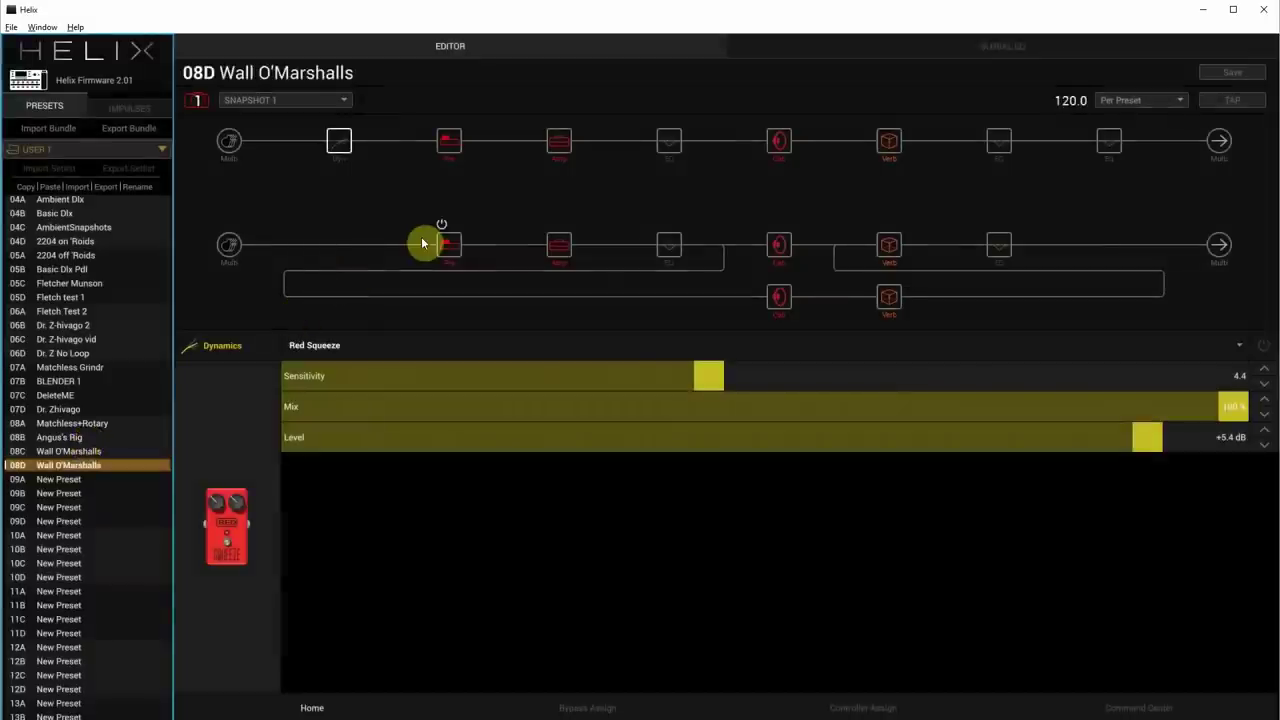
Show the lower Line 6 2204 Mod amp at Drive 4.8, Mid 4.0, Ch Vol 7.5
click(559, 251)
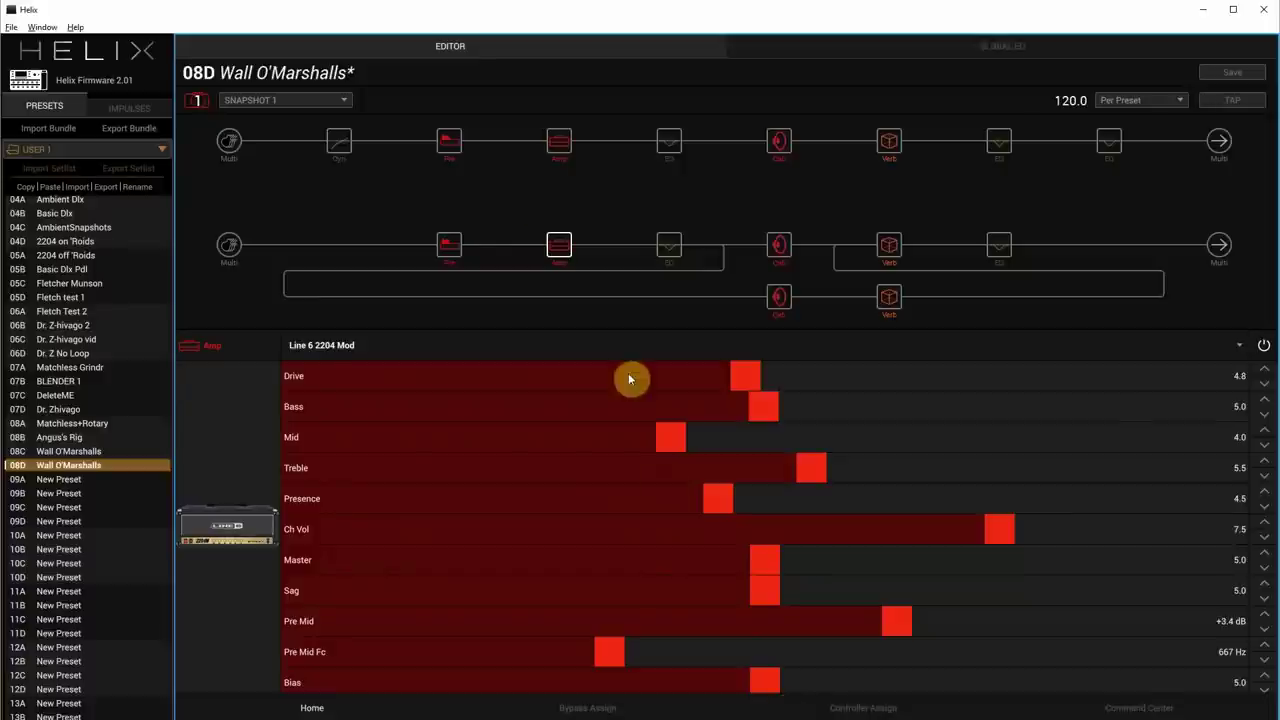
mouse_move(571, 251)
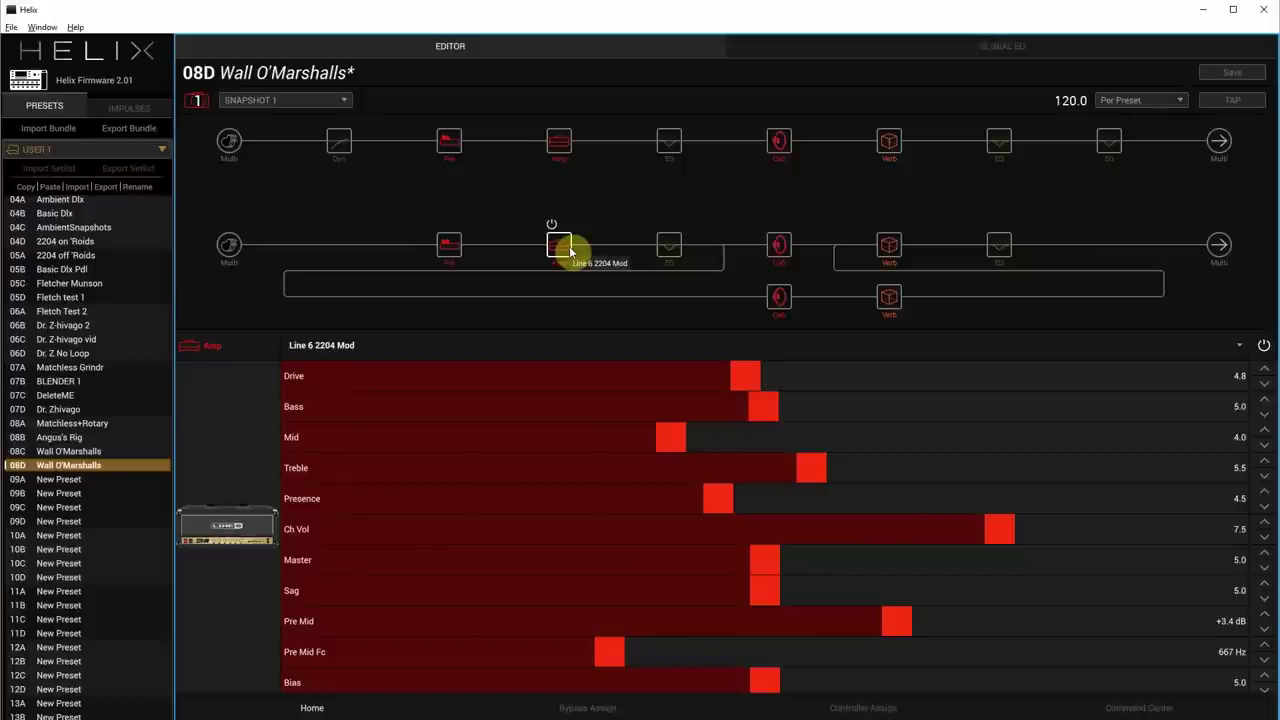